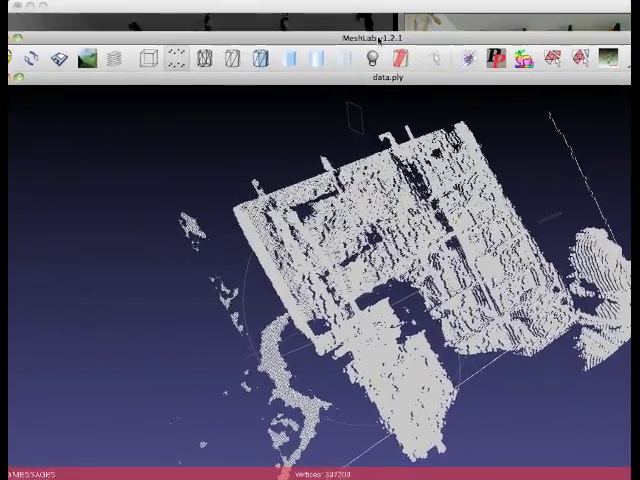
Step: Orbit data.ply to a frontal view, then reload it from disk via File > Reload
mouse_move(350, 260)
left_mouse_down()
mouse_move(420, 303)
mouse_move(398, 305)
left_mouse_up()
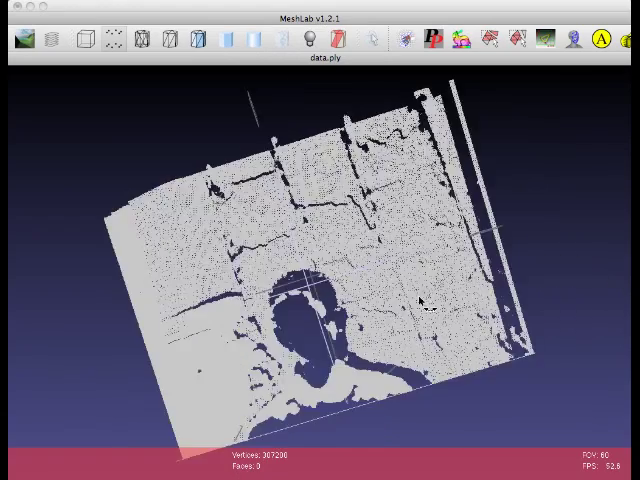
left_click(70, 0)
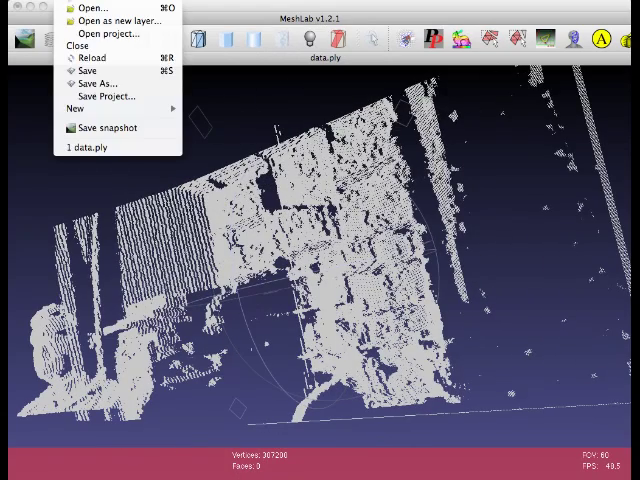
left_click(160, 58)
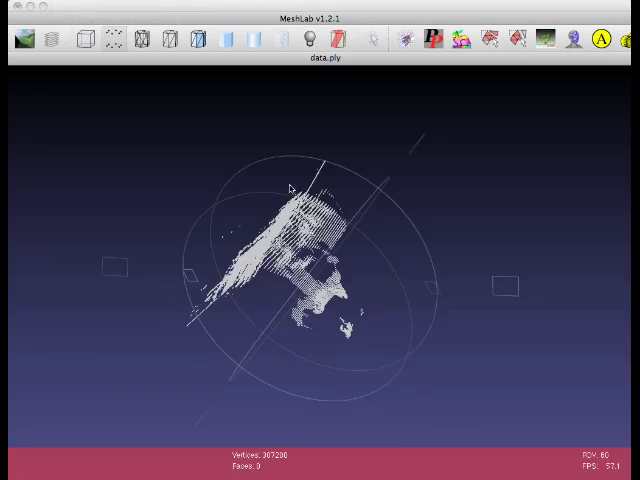
Step: Orbit the point cloud from side to front to an oblique view of the scanned room
mouse_move(347, 298)
left_mouse_down()
mouse_move(230, 313)
mouse_move(427, 356)
mouse_move(207, 313)
left_mouse_up()
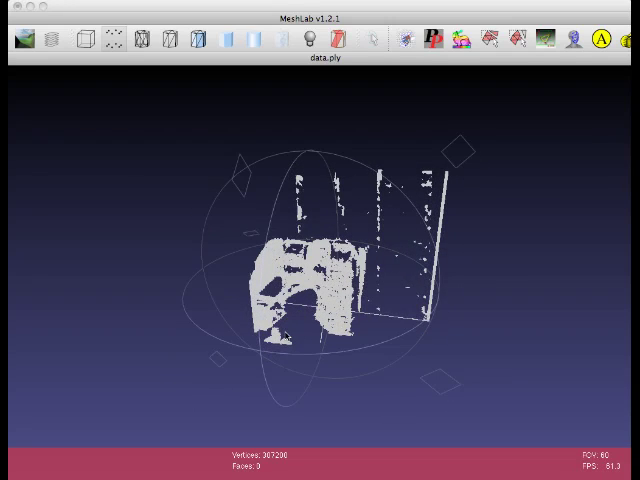
mouse_move(283, 340)
left_mouse_down()
mouse_move(333, 360)
mouse_move(297, 337)
mouse_move(231, 313)
mouse_move(259, 302)
left_mouse_up()
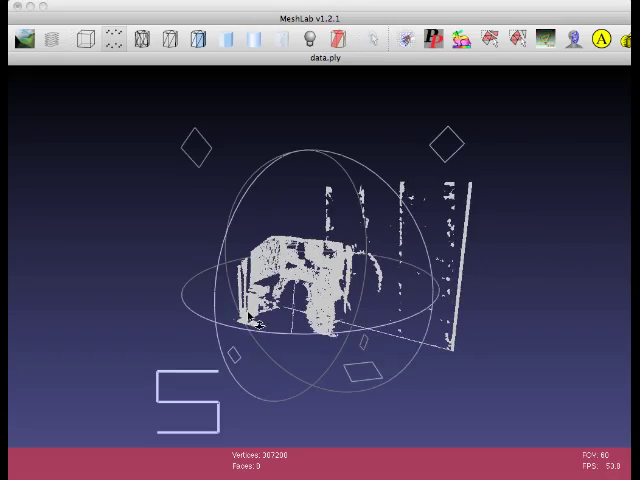
mouse_move(259, 302)
left_mouse_down()
mouse_move(249, 351)
mouse_move(140, 393)
mouse_move(354, 337)
left_mouse_up()
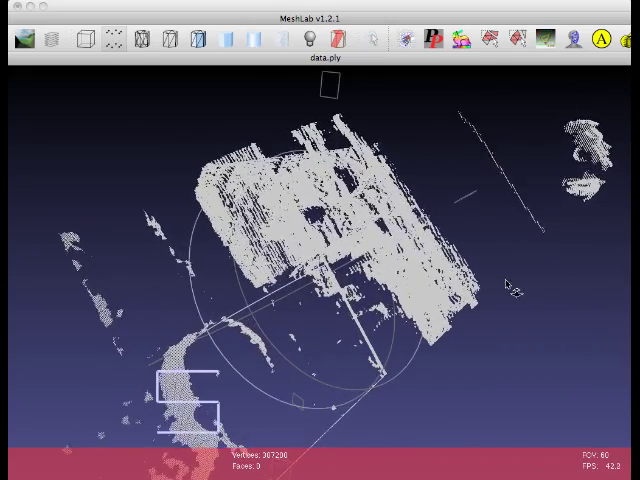
Step: Orbit the cloud from above to front-left, showing the walls and seated figure
mouse_move(354, 337)
left_mouse_down()
mouse_move(551, 219)
mouse_move(453, 165)
mouse_move(440, 262)
mouse_move(531, 221)
mouse_move(397, 316)
mouse_move(212, 362)
mouse_move(235, 360)
mouse_move(302, 382)
mouse_move(261, 343)
left_mouse_up()
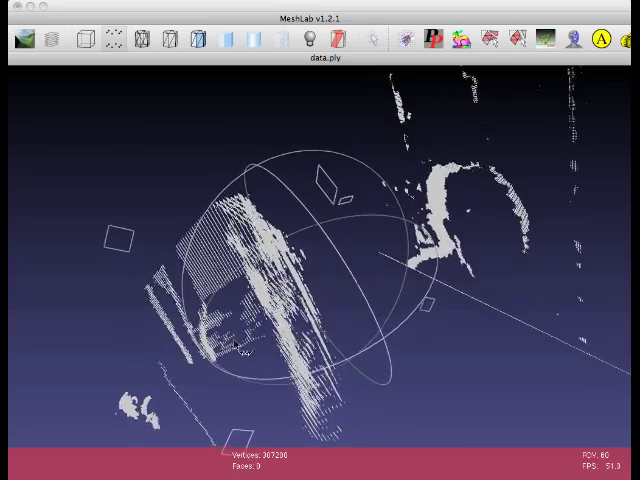
mouse_move(428, 183)
left_mouse_down()
mouse_move(502, 190)
mouse_move(586, 399)
mouse_move(597, 400)
mouse_move(590, 354)
left_mouse_up()
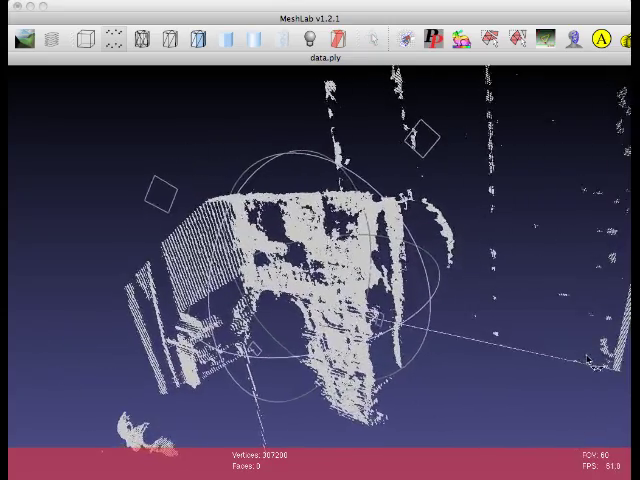
mouse_move(333, 318)
left_mouse_down()
mouse_move(360, 305)
mouse_move(394, 307)
mouse_move(411, 300)
mouse_move(405, 285)
mouse_move(285, 314)
mouse_move(303, 307)
mouse_move(290, 305)
mouse_move(221, 331)
mouse_move(226, 328)
mouse_move(200, 322)
left_mouse_up()
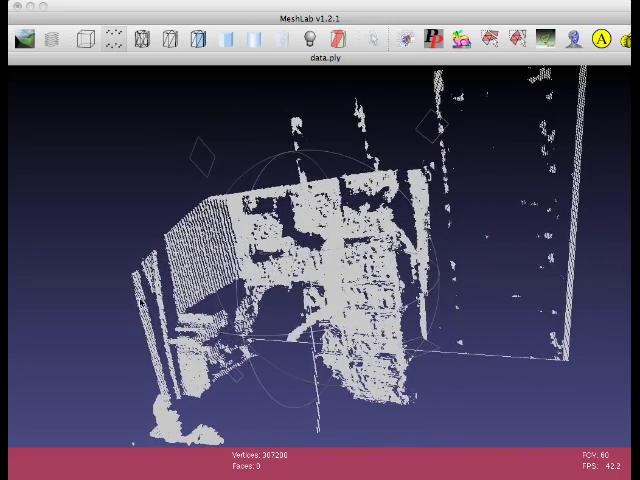
mouse_move(146, 318)
left_mouse_down()
mouse_move(171, 293)
mouse_move(143, 305)
mouse_move(135, 290)
mouse_move(185, 285)
mouse_move(228, 315)
mouse_move(193, 288)
left_mouse_up()
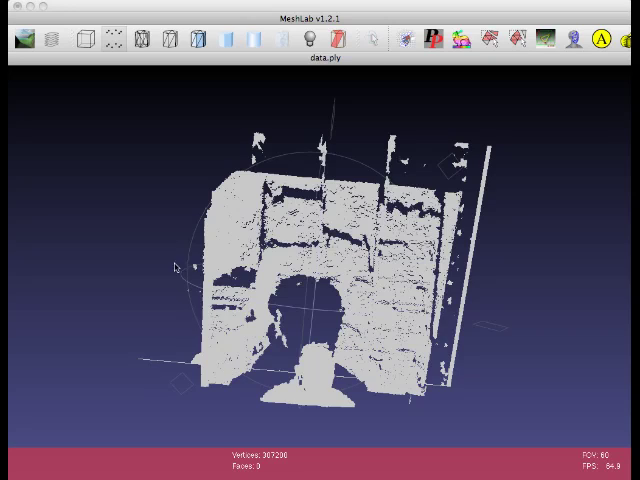
left_click_drag(175, 267, 189, 298)
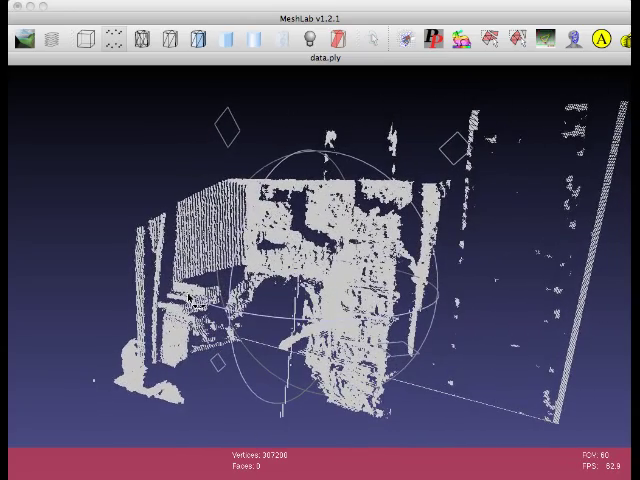
mouse_move(189, 298)
left_mouse_down()
mouse_move(190, 320)
mouse_move(198, 305)
mouse_move(203, 311)
left_mouse_up()
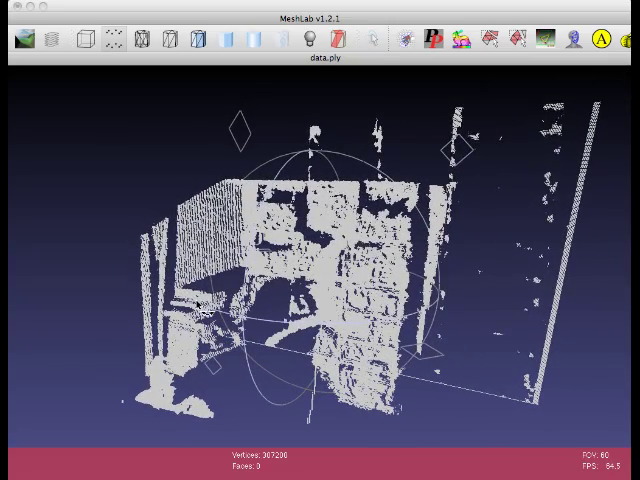
left_click_drag(203, 311, 215, 320)
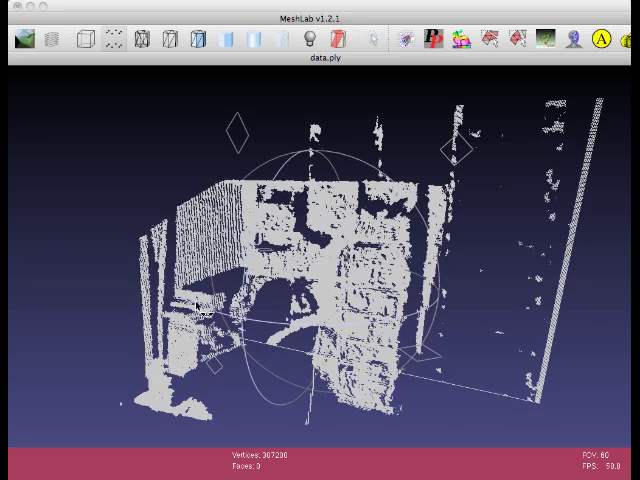